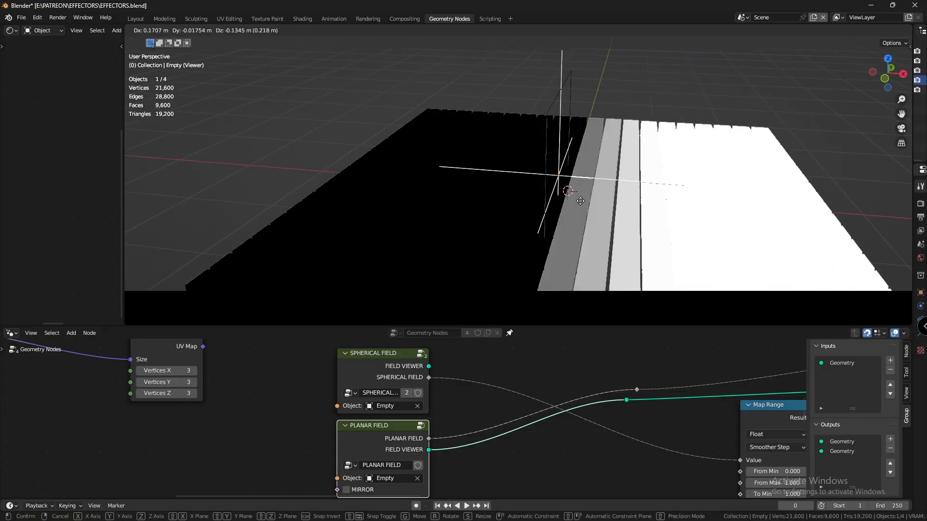
Rotate the empty, preview the spherical field on the reroute, and scale the empty to enlarge its sphere
click(580, 201)
key(r)
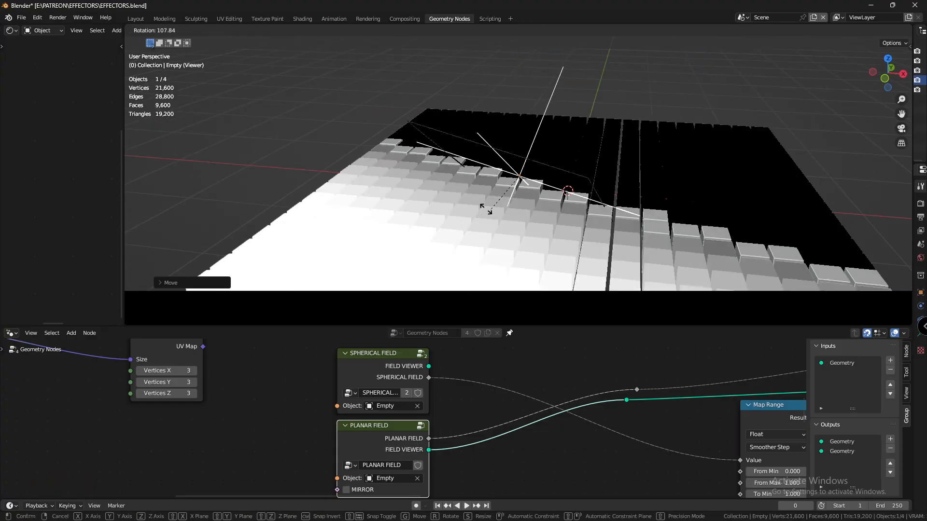
click(586, 260)
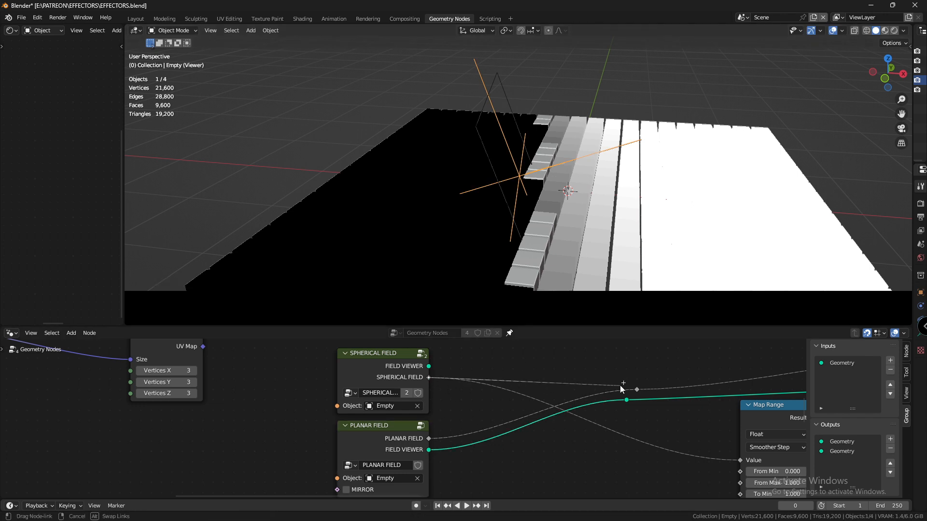
drag(620, 389, 632, 389)
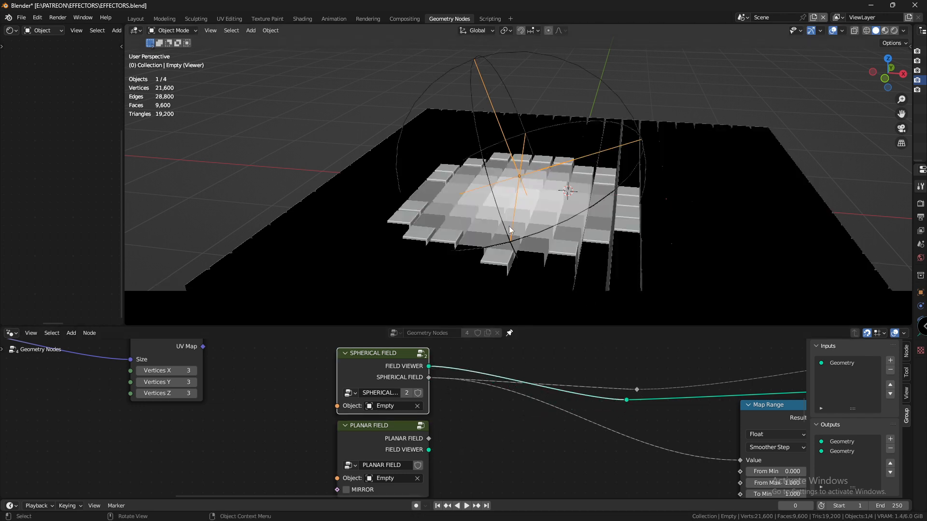
key(s)
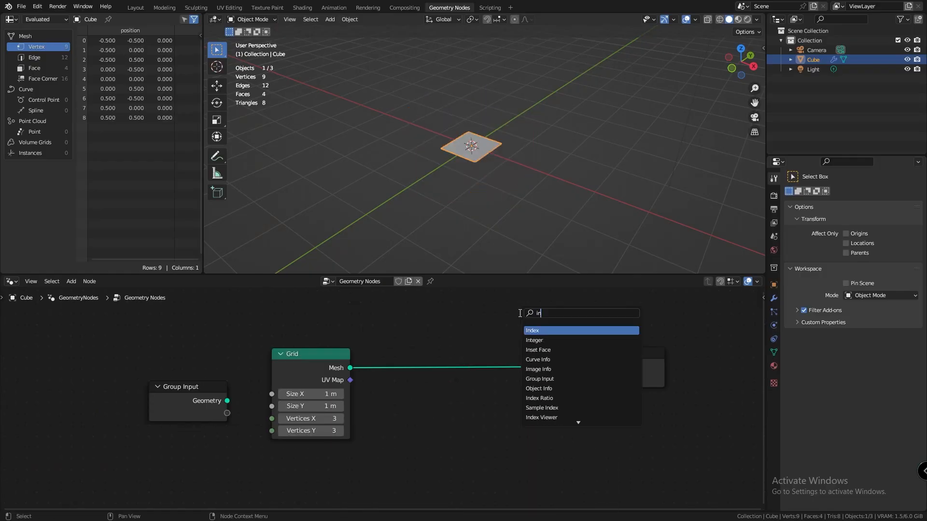
text(cub)
Instance cubes on the 20×20 grid, add a plain-axes Empty and drag it into the node tree as Object Info
click(433, 331)
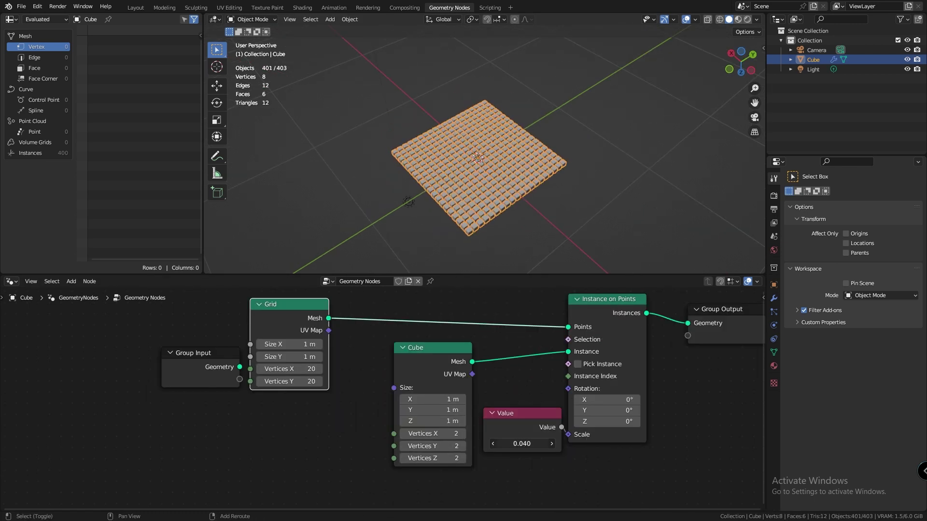
key(shift+a)
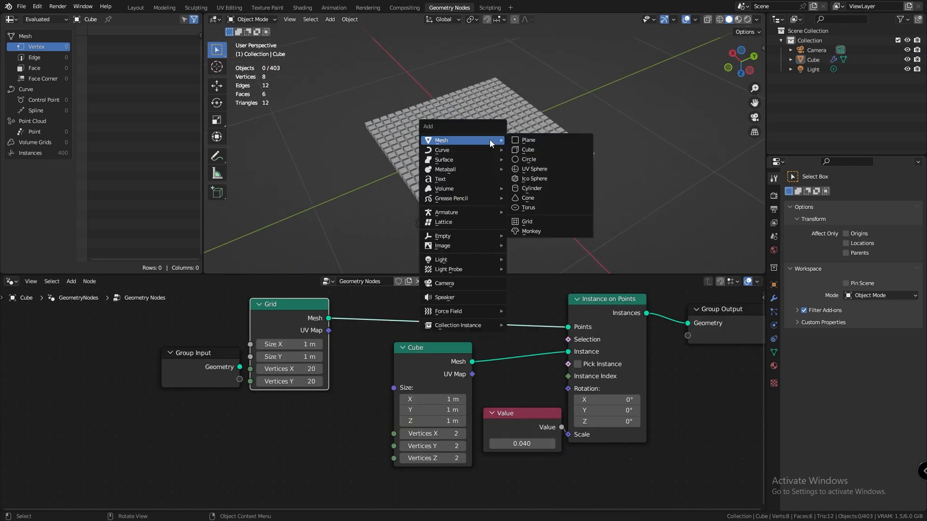
click(623, 219)
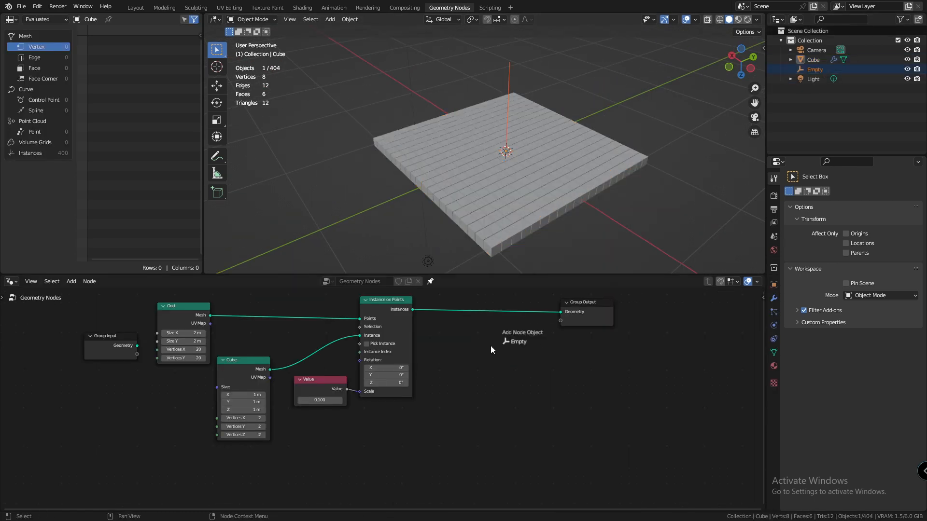
drag(440, 403, 435, 395)
ctrl+scroll(427, 400, down, 1)
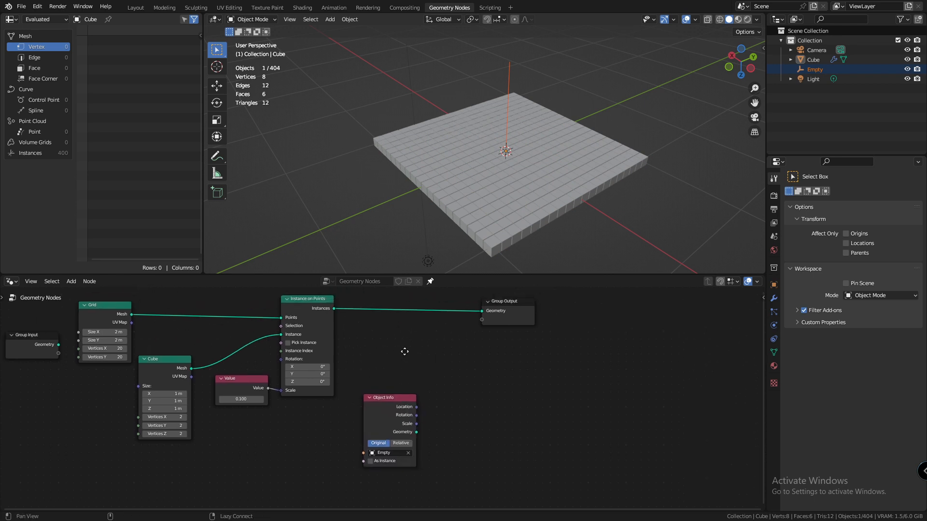
ctrl+scroll(405, 435, down, 2)
key(shift+a)
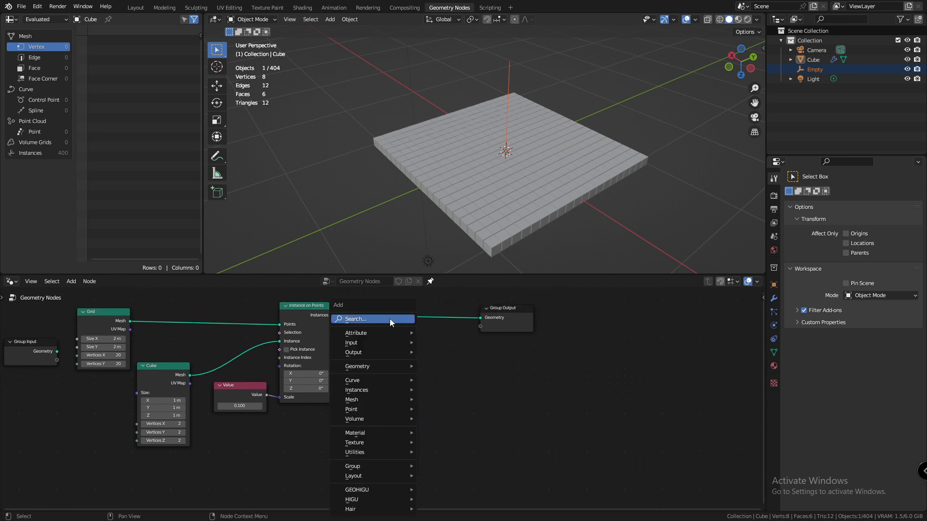
click(389, 319)
text(po)
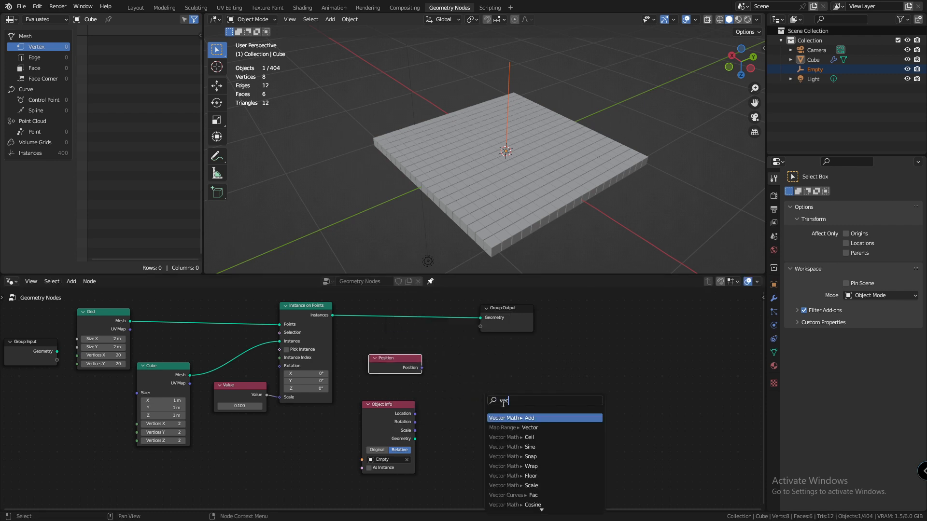
Subtract the empty's Location from Position with a Vector Math node set to Subtract
click(514, 419)
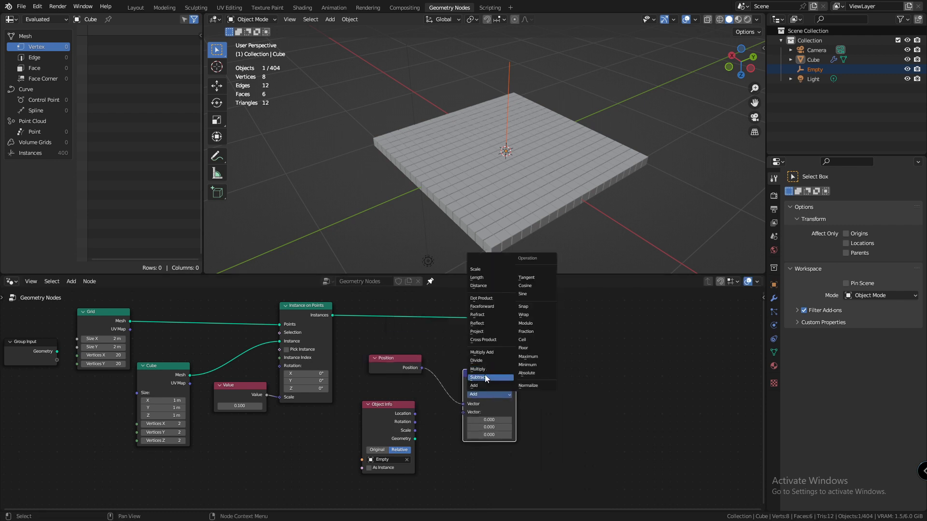
click(479, 377)
drag(470, 412, 470, 413)
drag(403, 369, 386, 393)
text(rota)
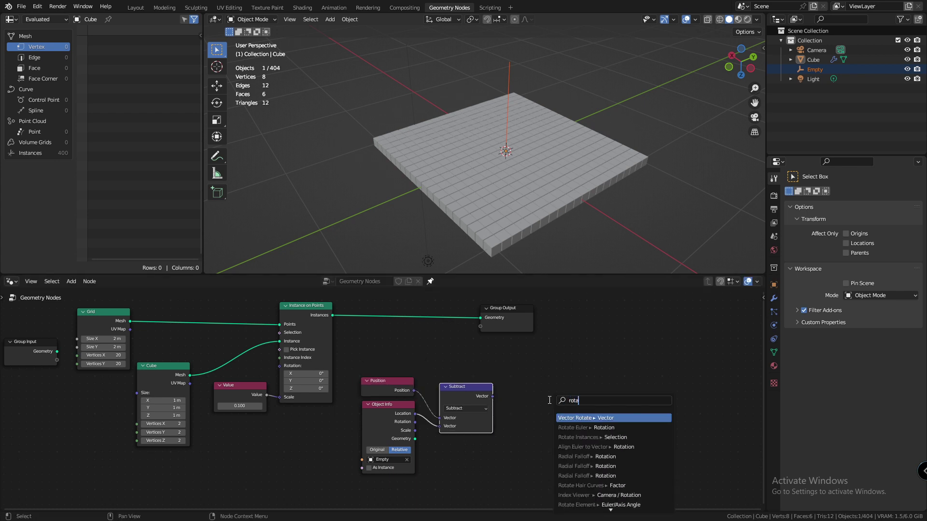
Add a Vector Rotate node after Subtract and switch its rotation type to Euler
key(Return)
click(529, 369)
click(563, 387)
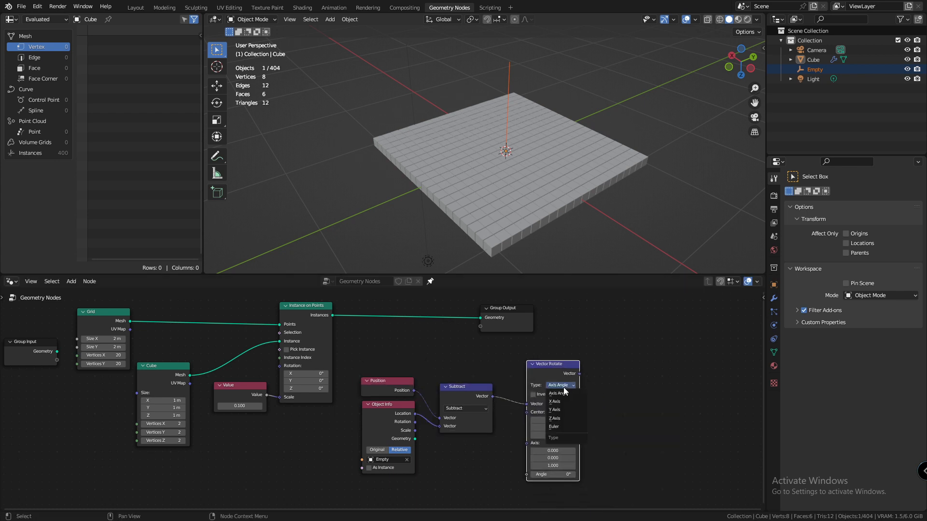
click(559, 427)
shift+scroll(417, 414, down, 1)
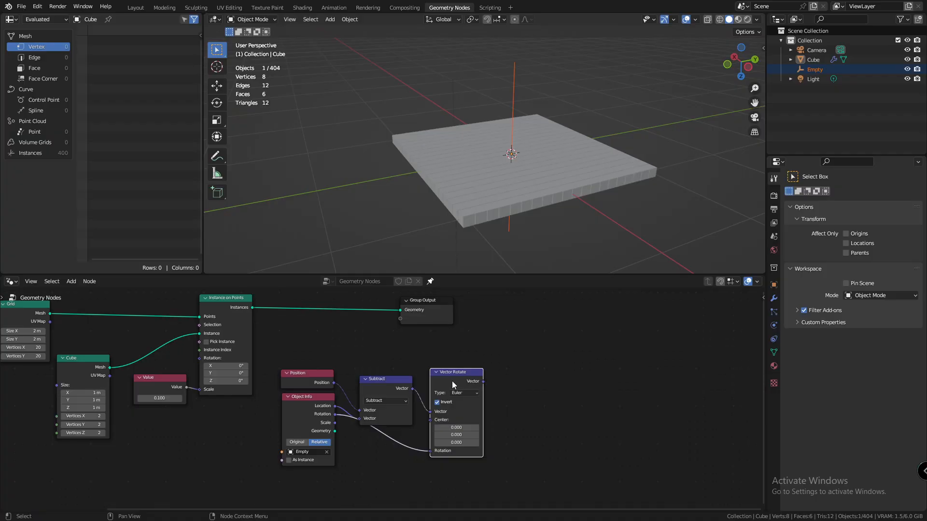
Duplicate the Subtract node as Divide, dividing the rotated offset by the empty's Scale
key(shift+d)
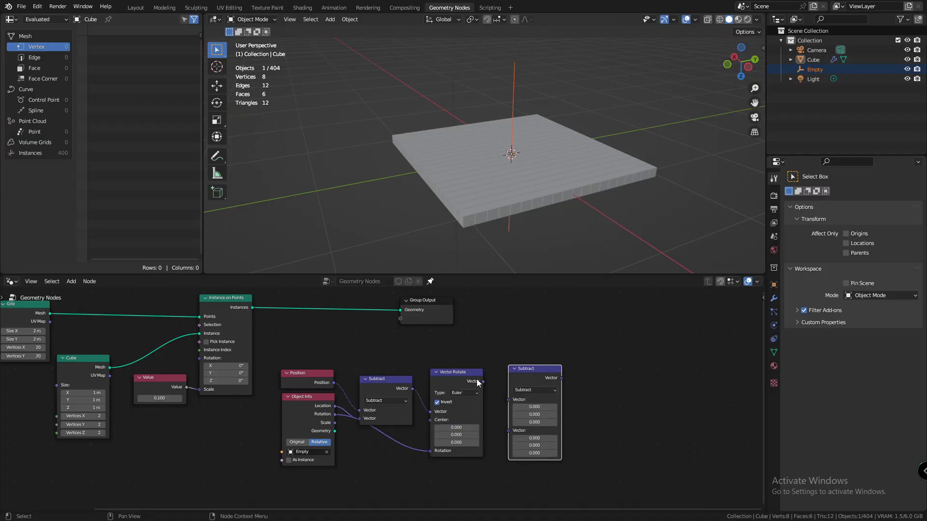
drag(491, 386, 513, 401)
click(527, 390)
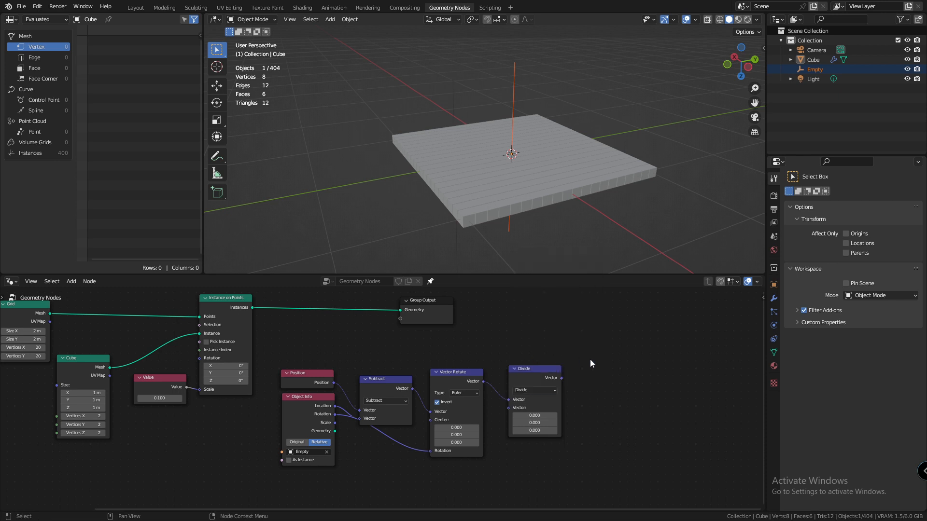
scroll(590, 363, down, 1)
drag(451, 389, 450, 389)
drag(426, 419, 427, 417)
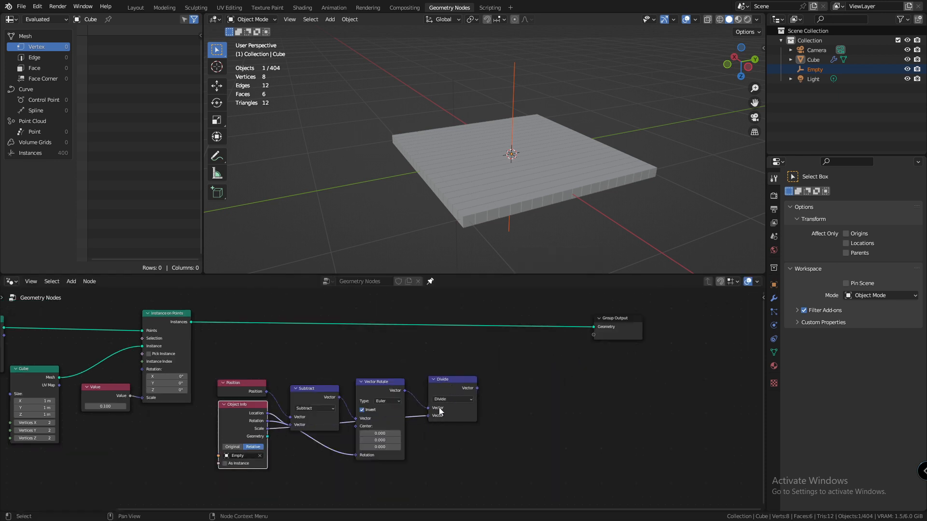
drag(451, 390, 449, 401)
text(grad)
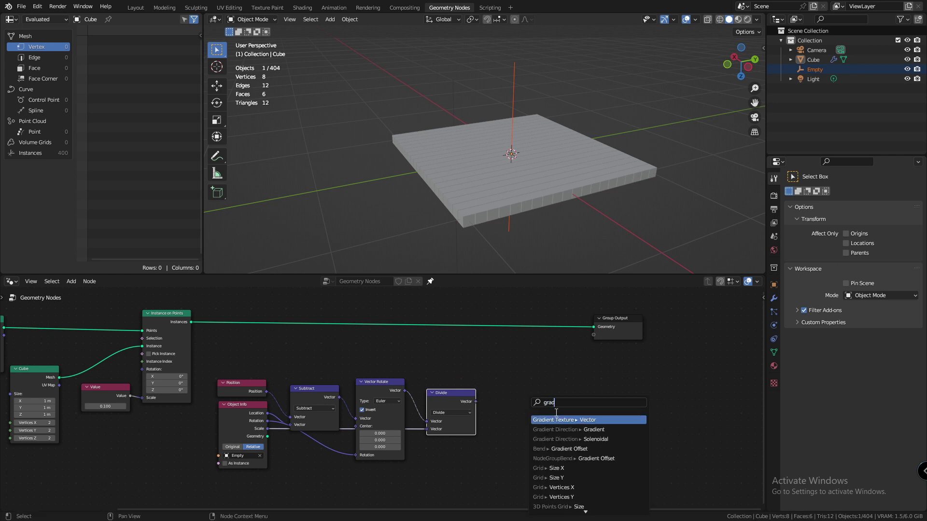
Feed the divided vector into a Spherical Gradient Texture followed by a Clamp node
key(Return)
click(523, 410)
click(523, 414)
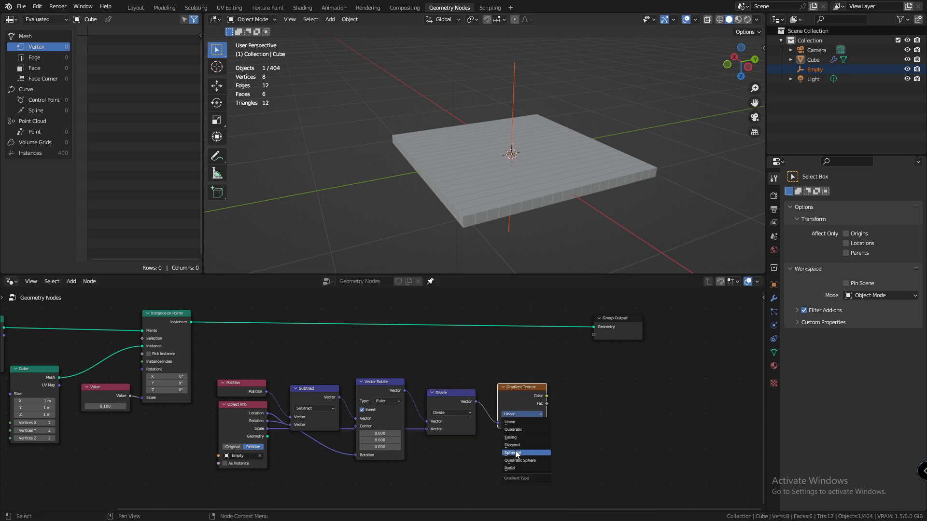
click(527, 452)
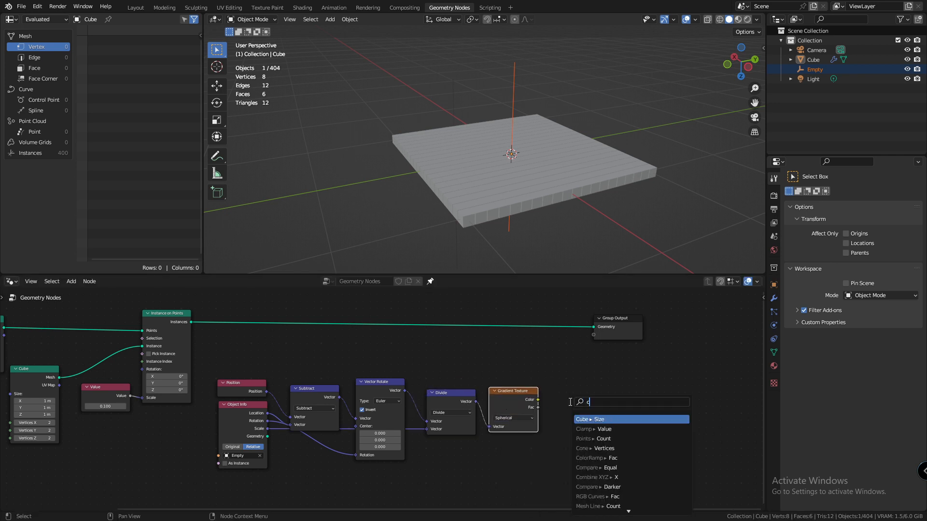
click(593, 419)
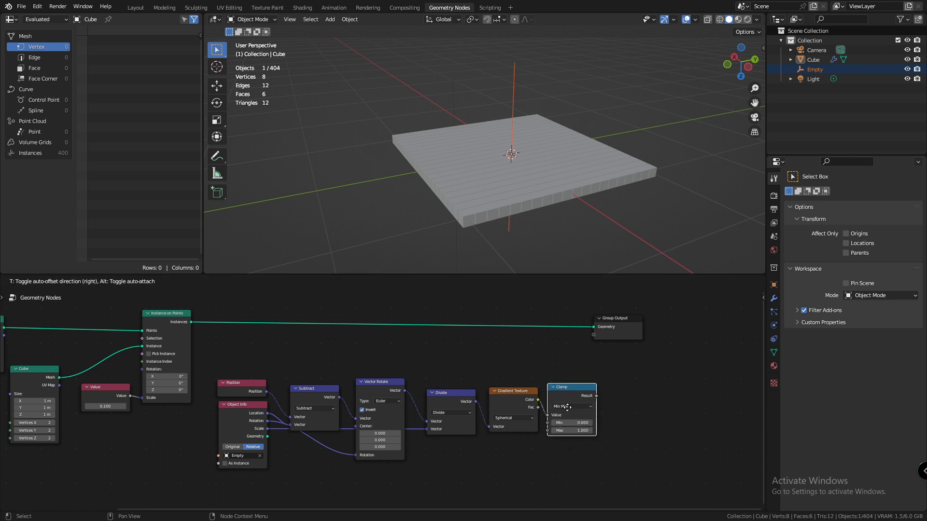
middle_drag(595, 397, 507, 406)
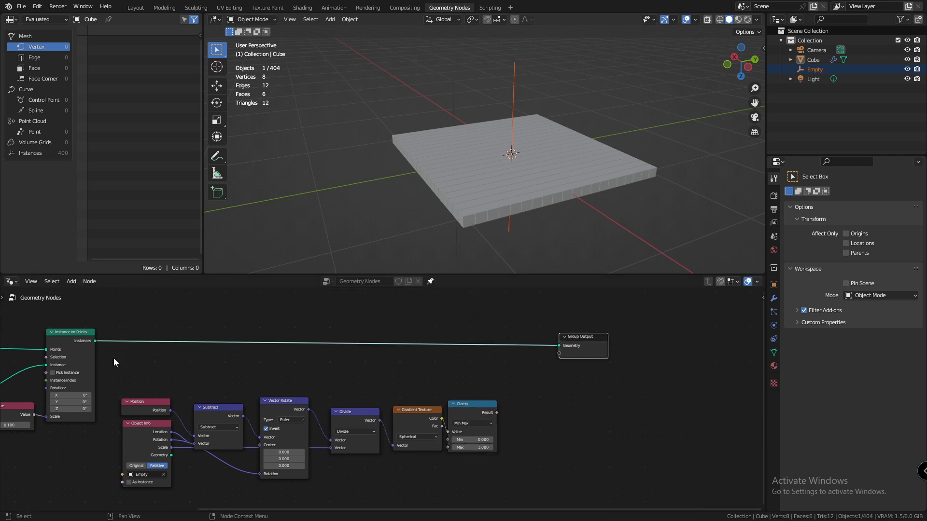
Link a Viewer to the Clamp output and set its domain to Instance
ctrl+shift+click(470, 440)
click(543, 358)
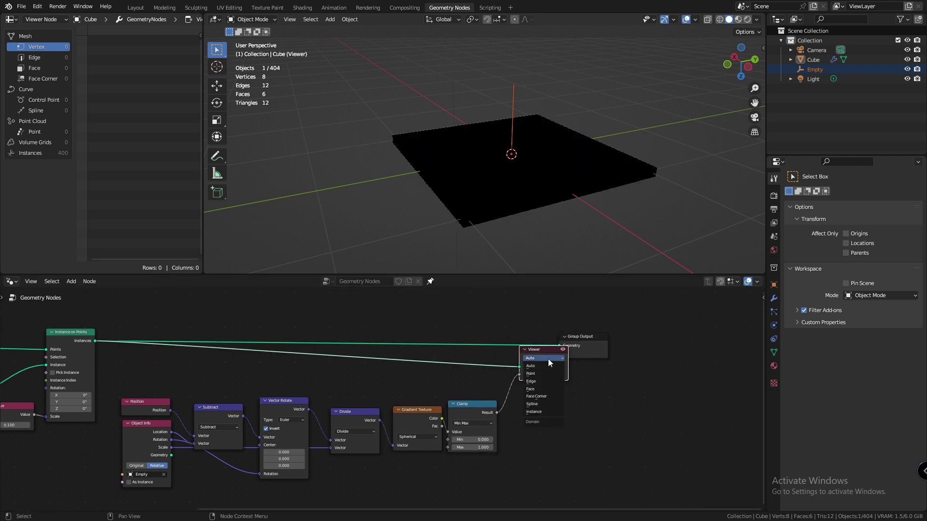
click(541, 411)
key(s)
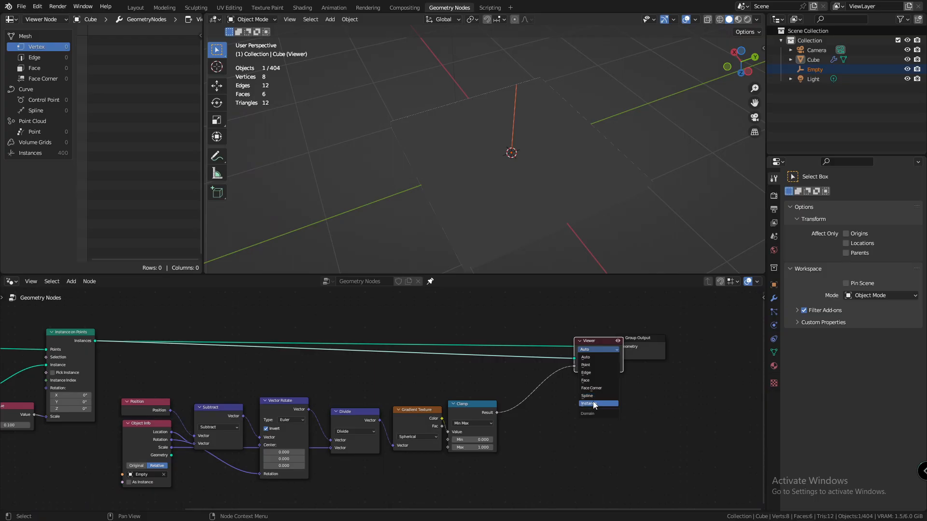
click(593, 404)
Stretch the empty along X and rotate it to reshape the bright field on the cubes
middle_drag(547, 157, 542, 158)
key(s)
key(x)
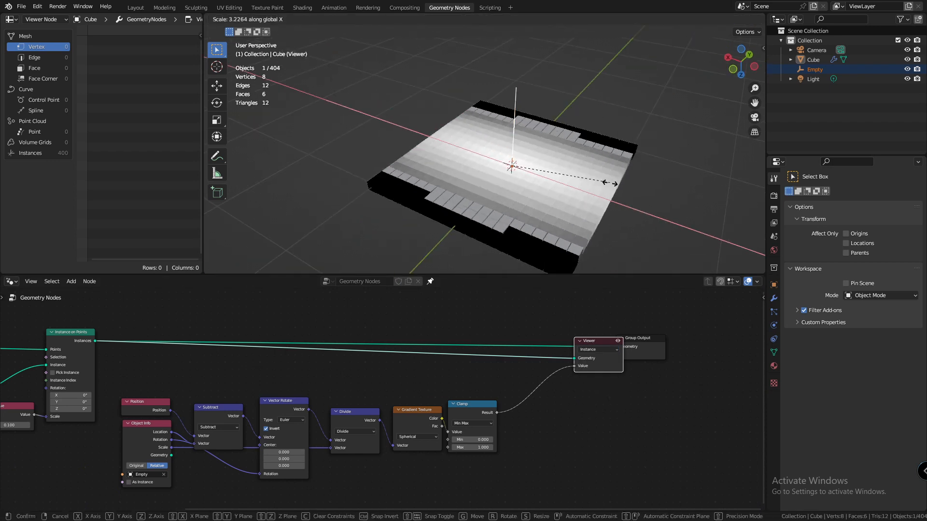
click(610, 183)
key(r)
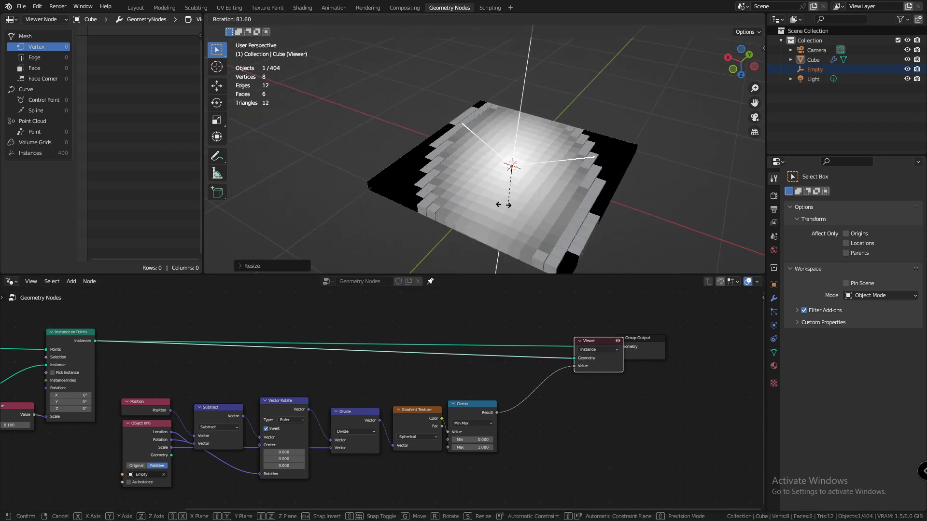
click(557, 156)
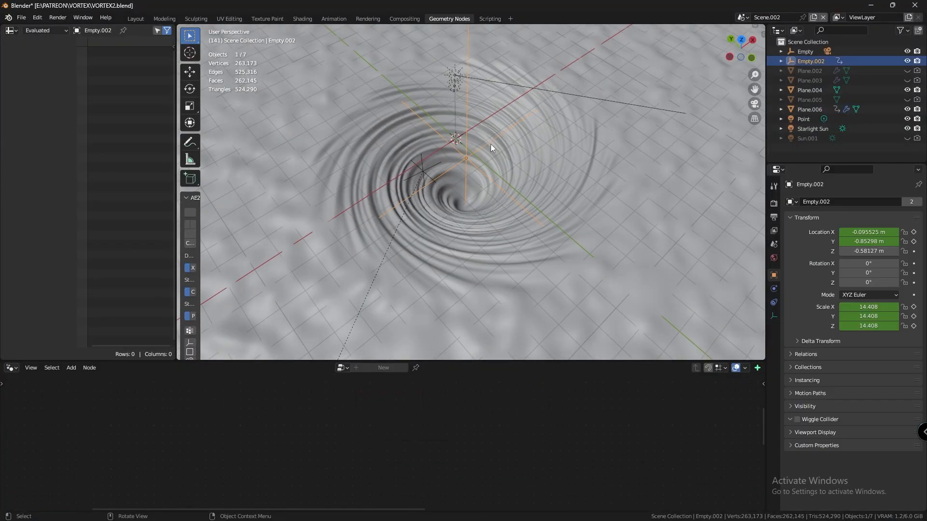
Rescale Empty.002 along Y then X so the vortex whirlpool becomes a long stretched ridge
key(s)
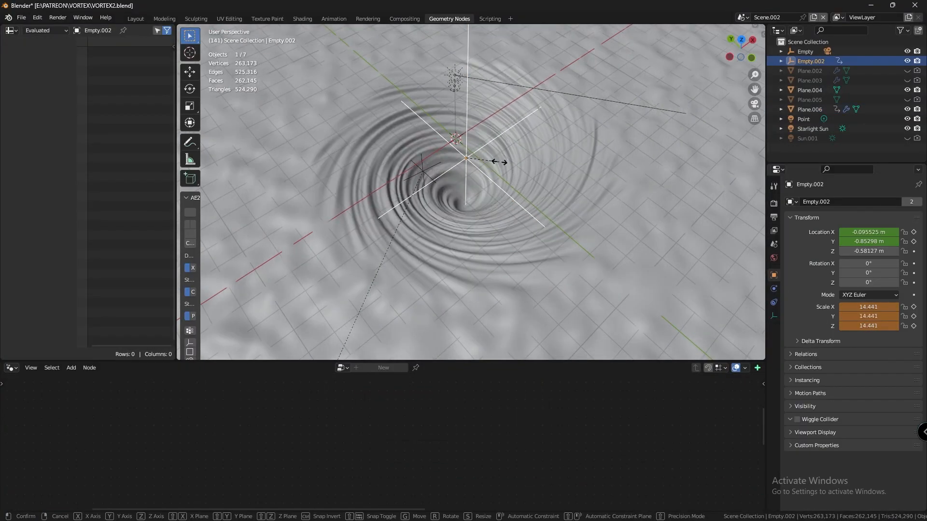
click(496, 162)
middle_drag(497, 161, 511, 196)
key(s)
key(y)
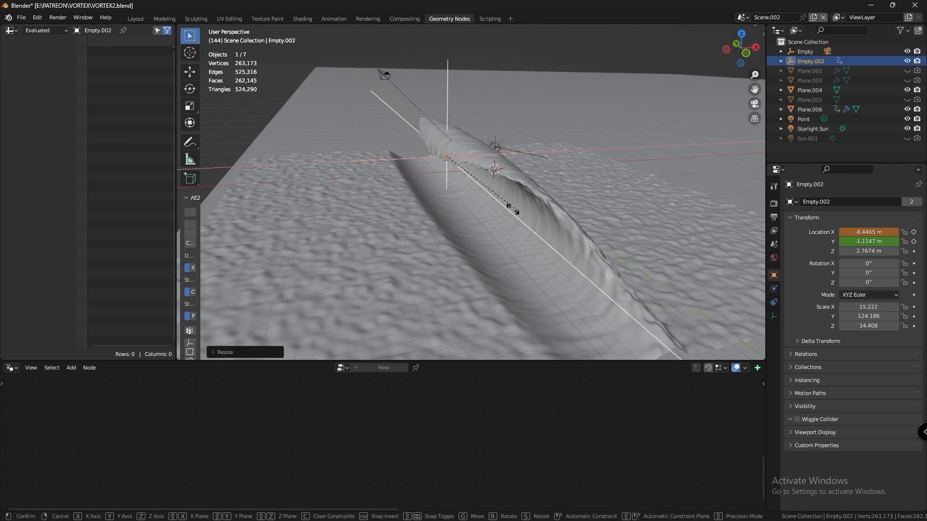
click(536, 212)
middle_drag(537, 212, 491, 206)
key(s)
key(x)
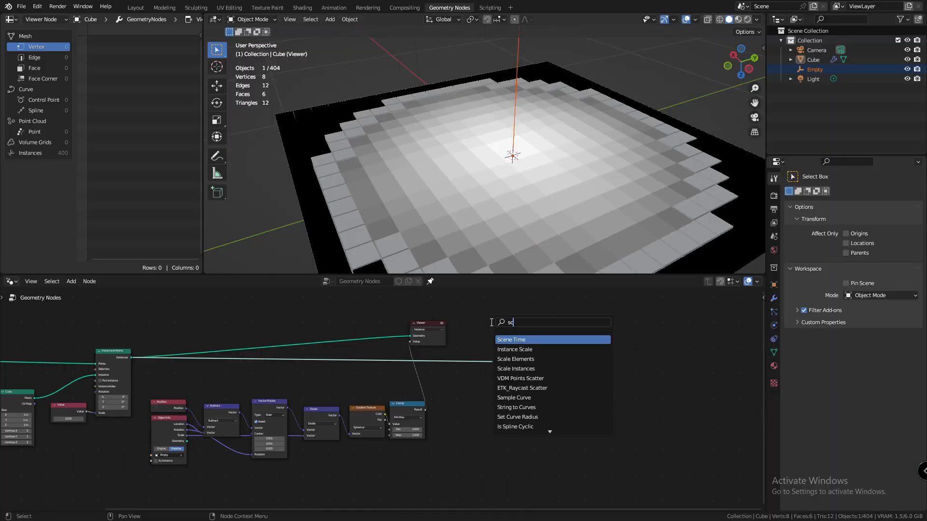
text(sca)
Add Scale Instances fed by a Value multiplied with the Clamp result via a Math Multiply node
click(526, 358)
key(shift+a)
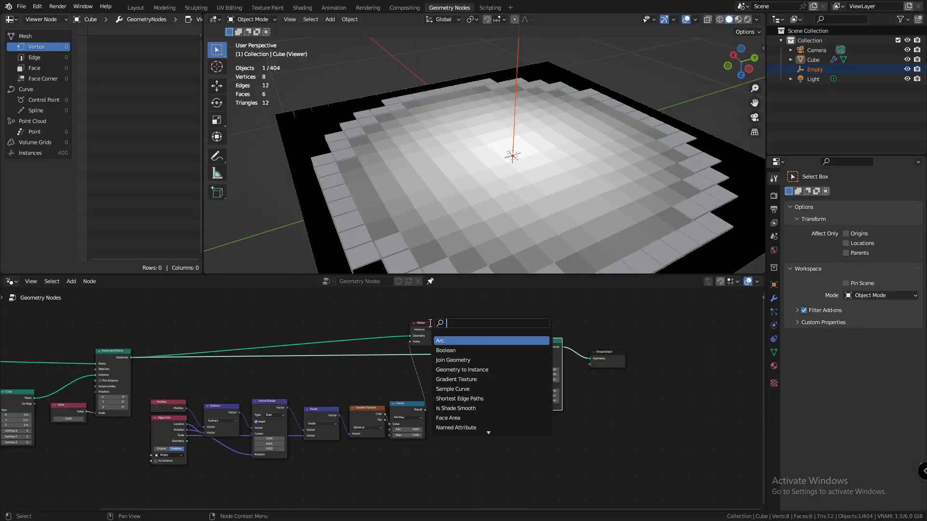
text(va)
key(Return)
click(470, 336)
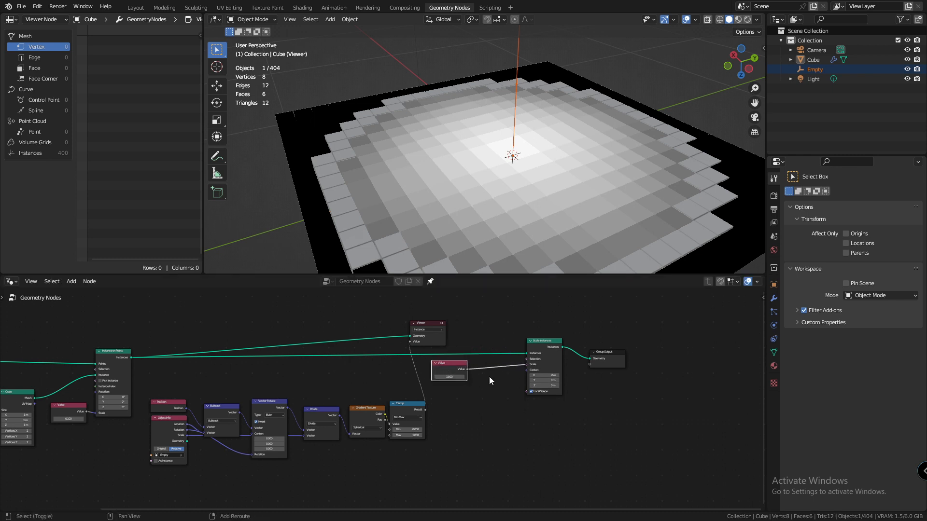
click(465, 319)
text(math)
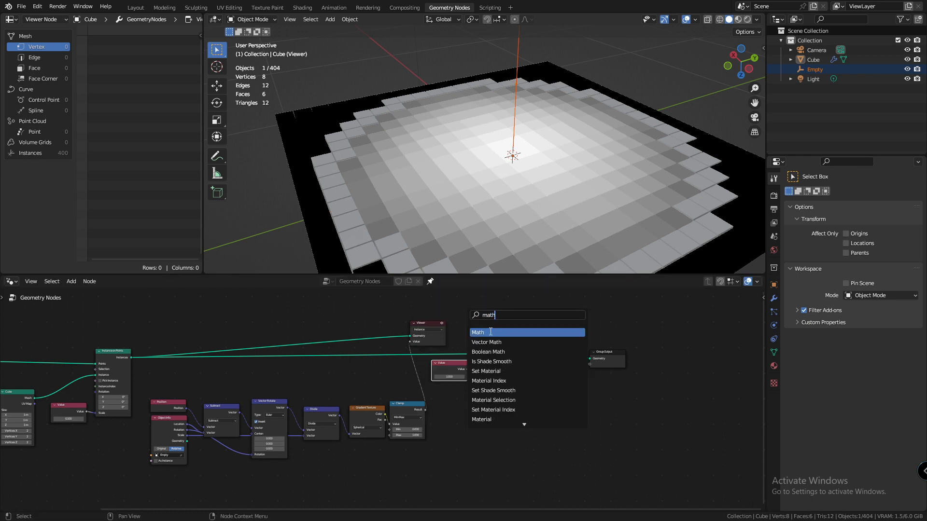
click(490, 332)
click(499, 403)
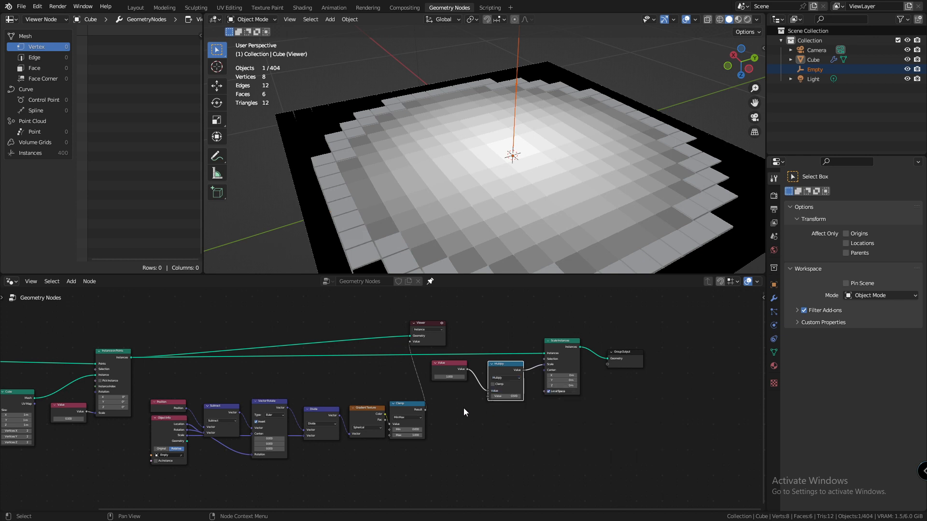
drag(425, 410, 488, 396)
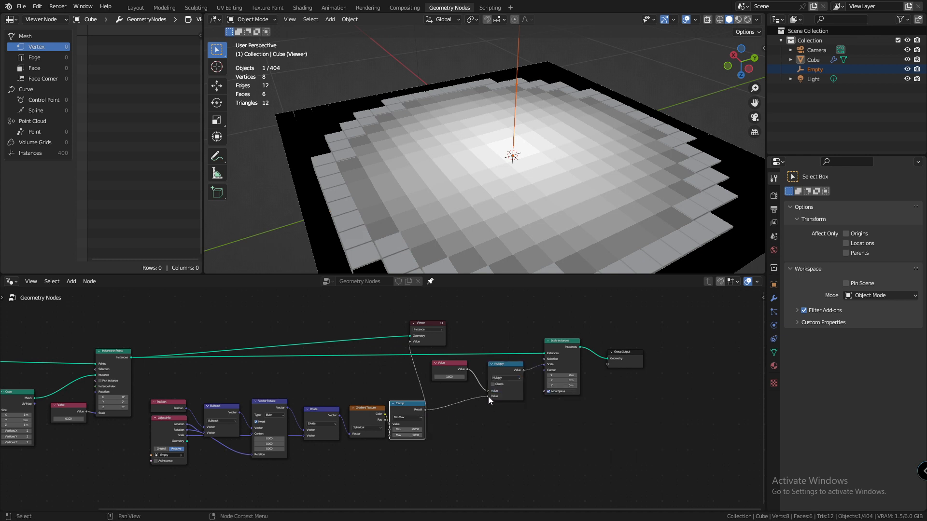
Delete the Viewer node and resize the cube object so the scaled instances read clearly
click(435, 331)
click(445, 329)
key(x)
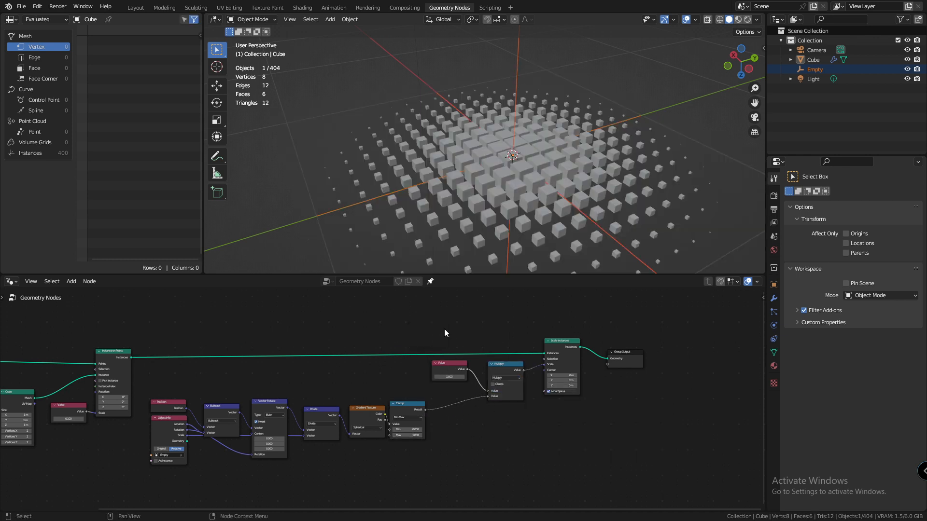
mouse_move(507, 217)
middle_down()
mouse_move(522, 162)
mouse_move(523, 172)
middle_up()
key(s)
click(525, 172)
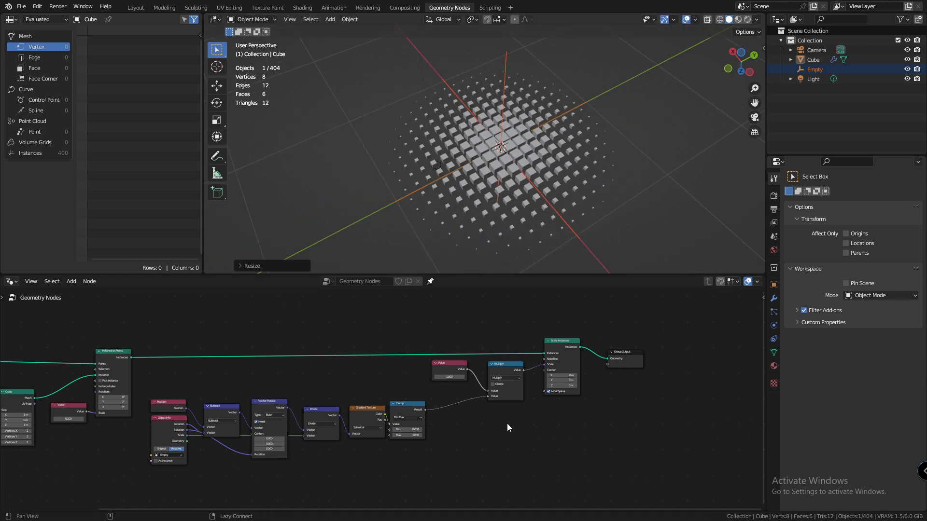
middle_drag(507, 423, 427, 412)
Insert a Map Range between Clamp and Multiply with To Min raised to 1.000
click(370, 319)
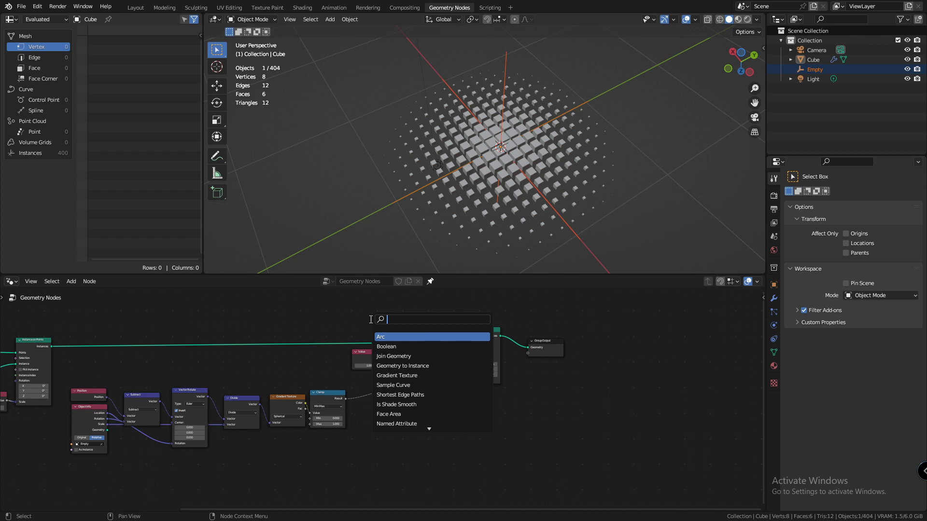
text(ma)
click(401, 357)
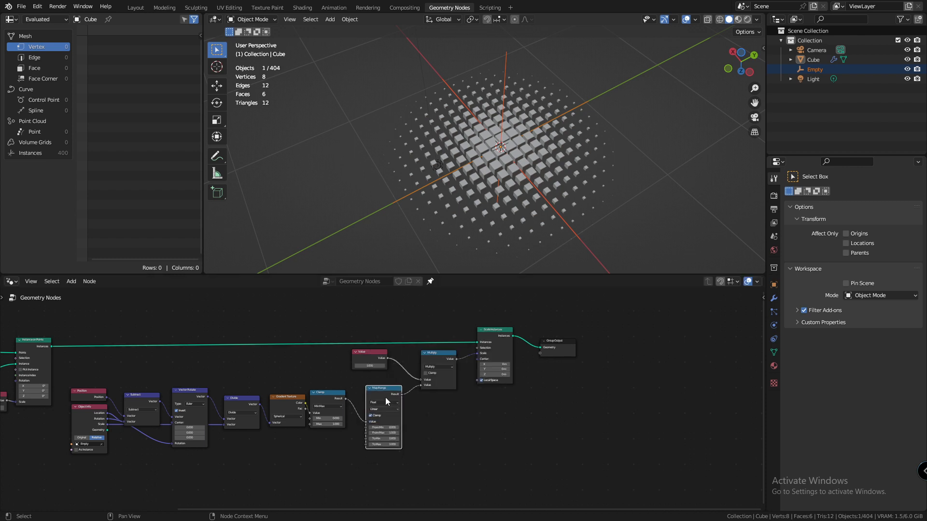
scroll(385, 398, up, 2)
drag(406, 438, 403, 447)
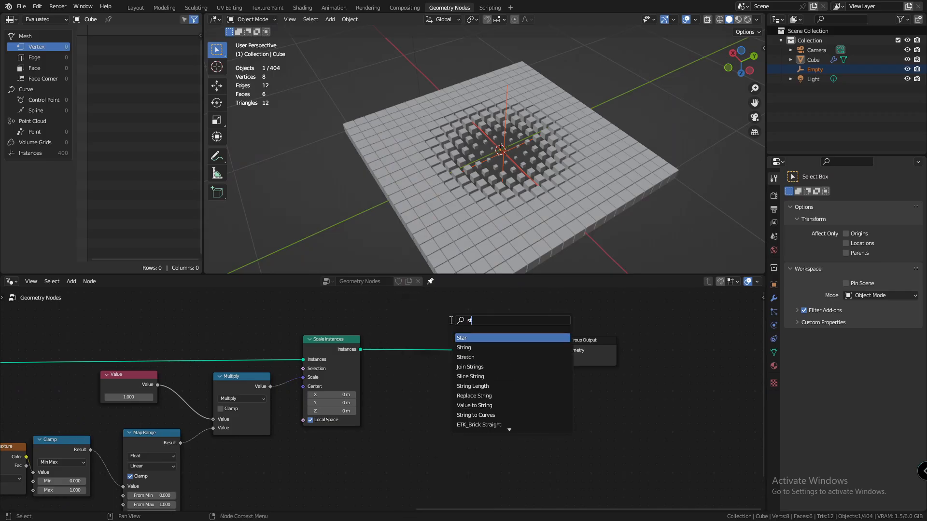
Insert a Store Named Attribute before Group Output and name its attribute 'grad'
key(Return)
click(484, 347)
click(499, 334)
click(517, 385)
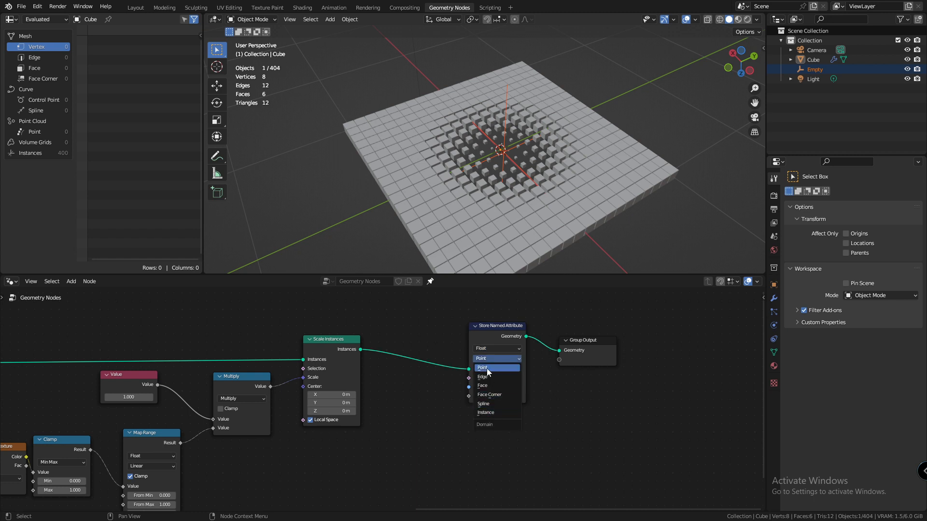
click(507, 386)
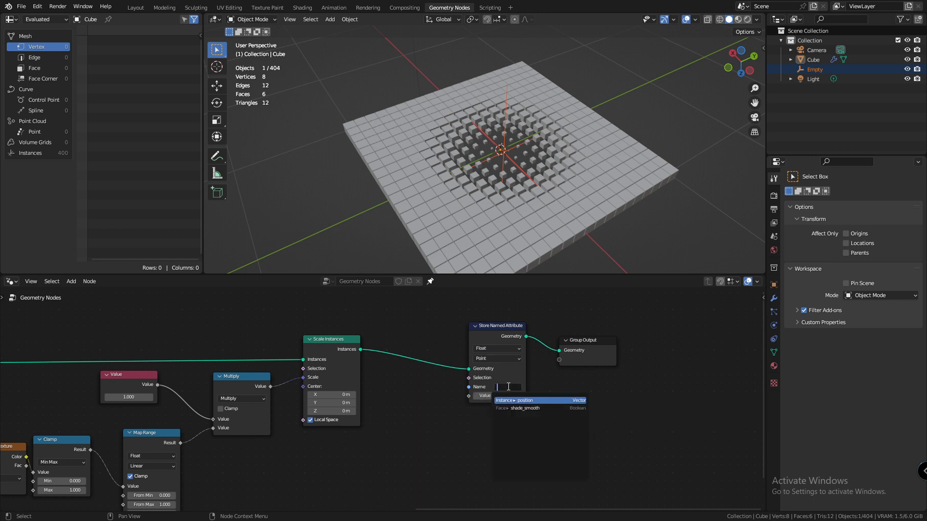
text(grad)
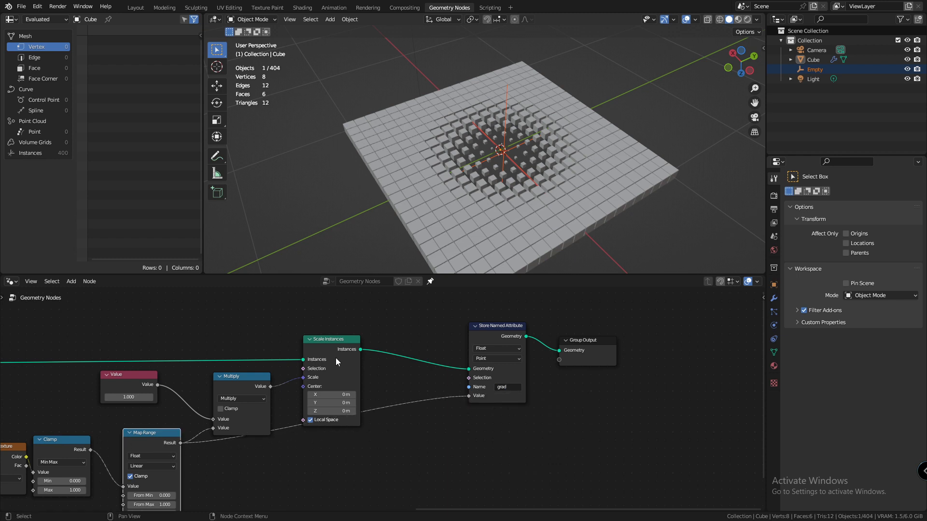
Add an Attribute node in the shader tree reading 'grad' with type Instancer for the ColorRamp
click(82, 148)
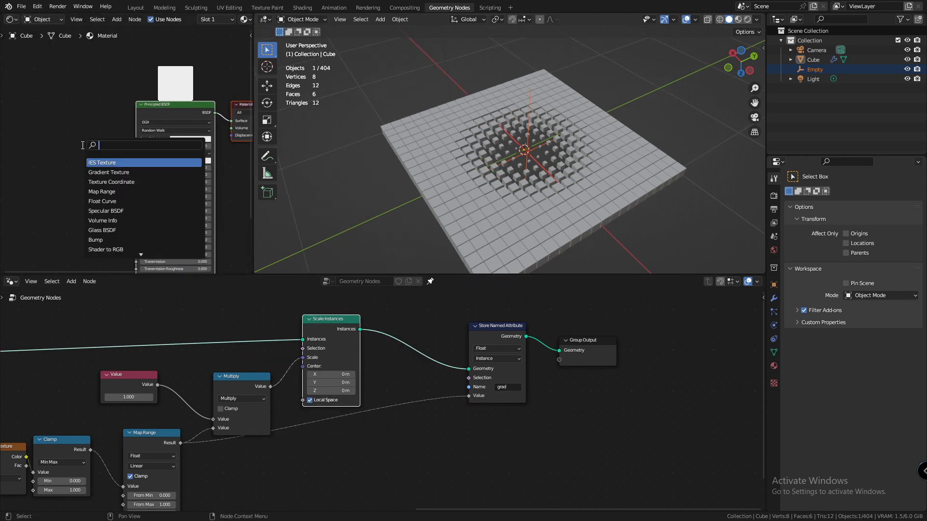
text(attr)
click(106, 162)
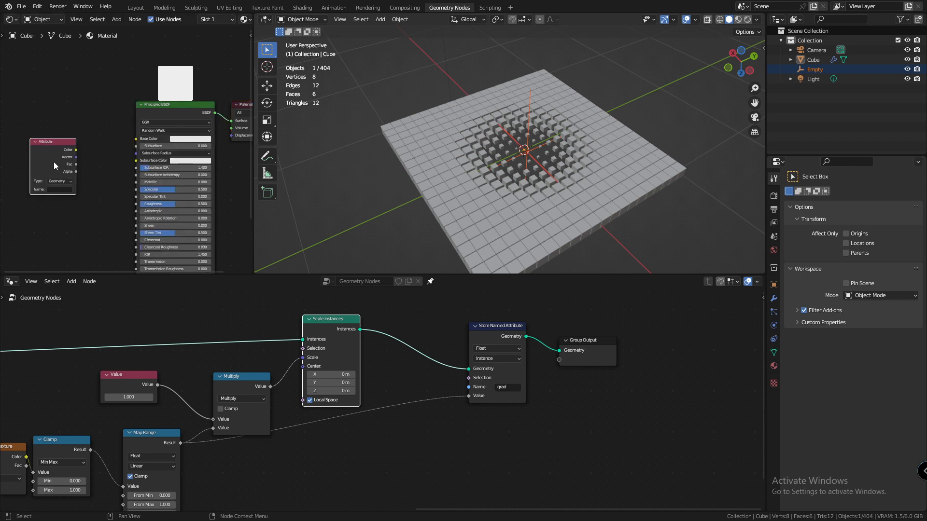
click(53, 161)
scroll(54, 161, up, 2)
scroll(72, 178, up, 2)
click(87, 189)
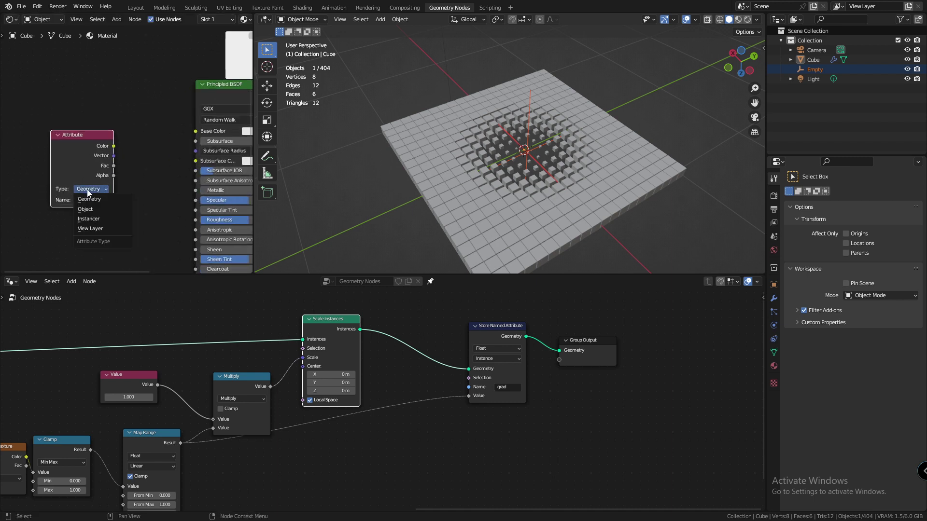
click(97, 218)
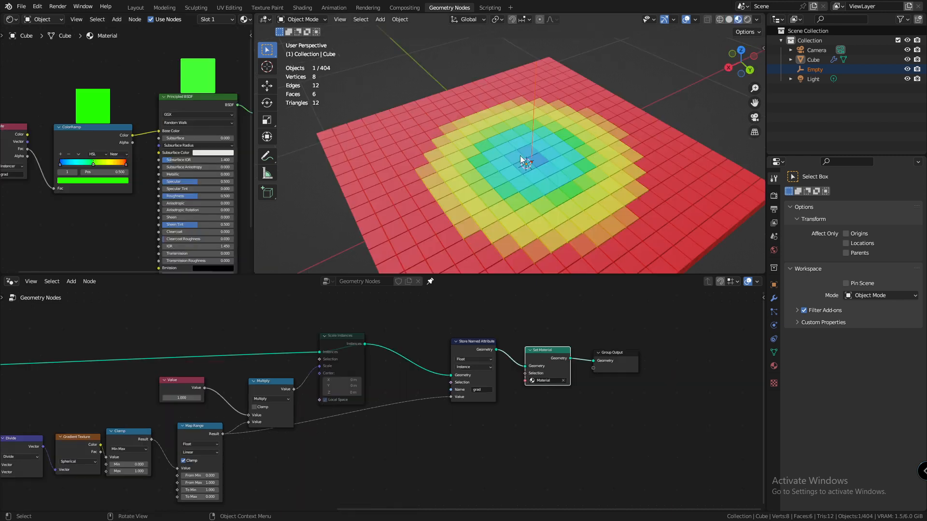
Scale the empty up twice to widen the heat-map gradient across the cubes
key(s)
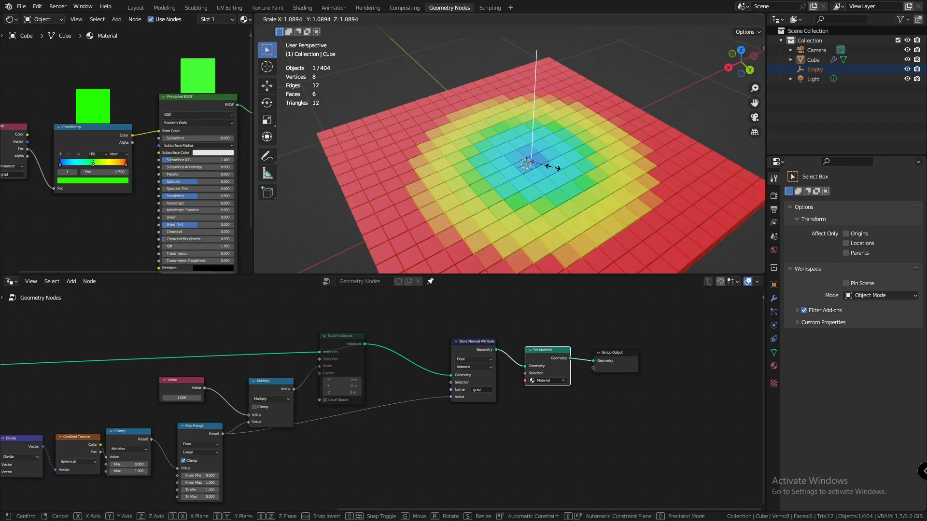
key(s)
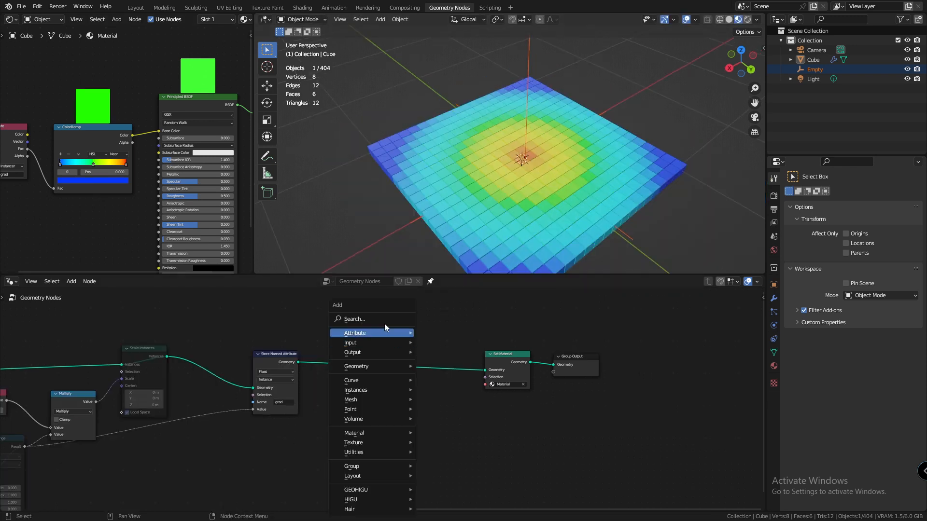
Add a Subdivision Surface node at Level 3 before Set Material and raise its edge crease
click(430, 357)
click(430, 358)
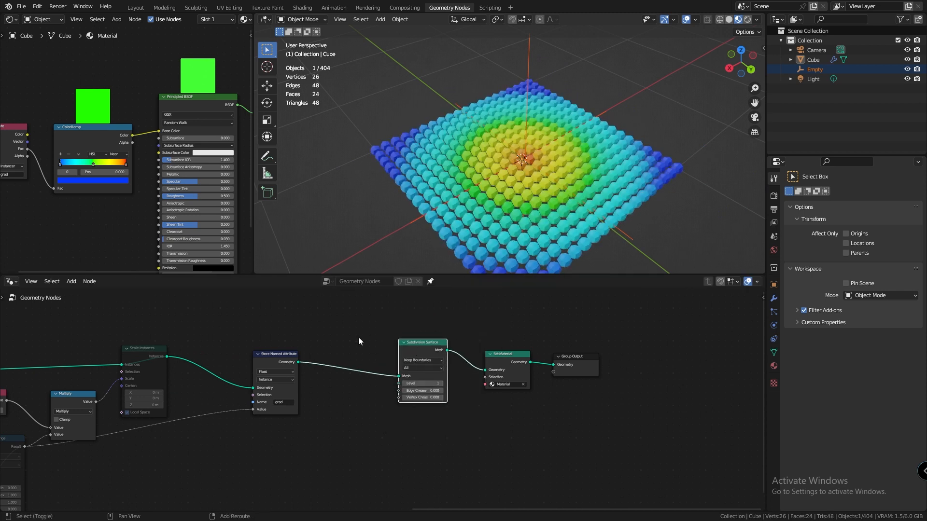
middle_drag(396, 366, 369, 380)
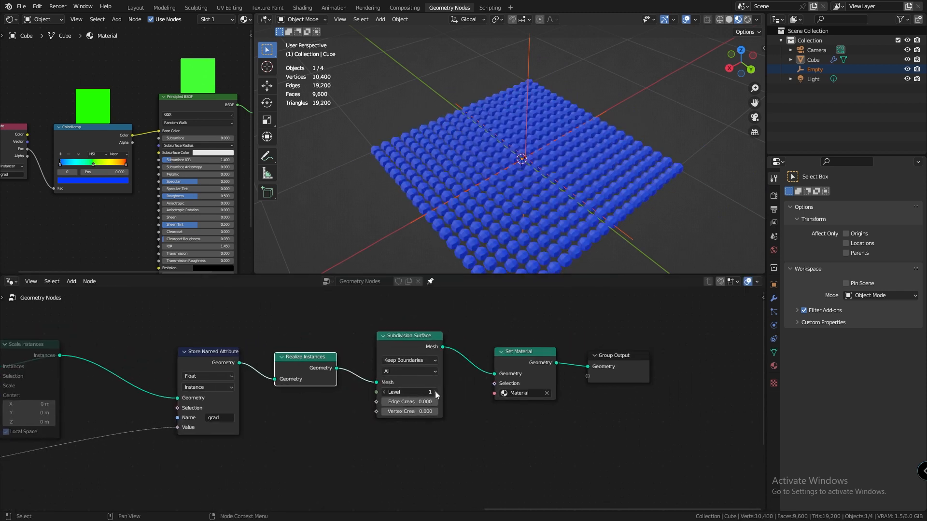
mouse_move(435, 392)
mouse_down()
mouse_move(453, 391)
mouse_move(405, 402)
mouse_up()
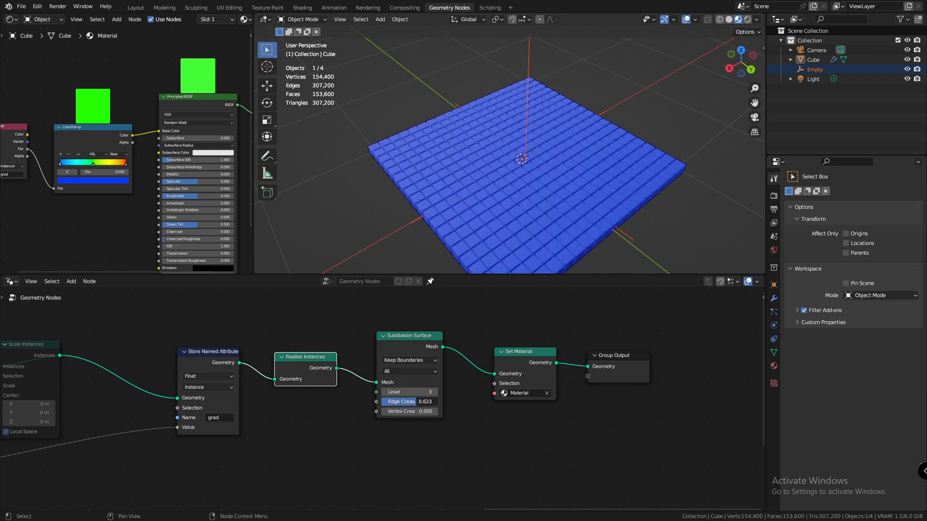
Drive Edge Crease from the gradient result, unmute Map Range, and move the Empty over the grid
middle_drag(394, 406, 432, 372)
scroll(150, 429, down, 2)
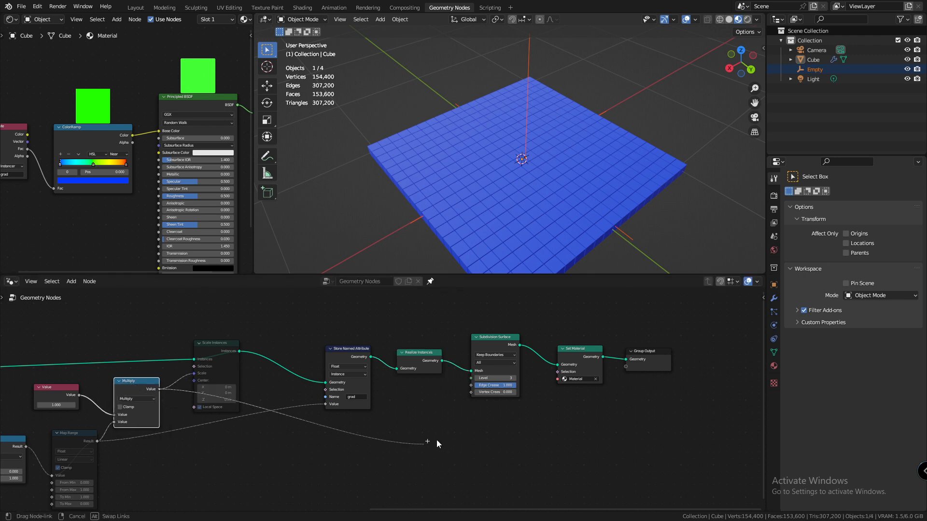
drag(471, 383, 471, 383)
scroll(536, 176, up, 3)
scroll(532, 176, up, 3)
scroll(535, 175, down, 3)
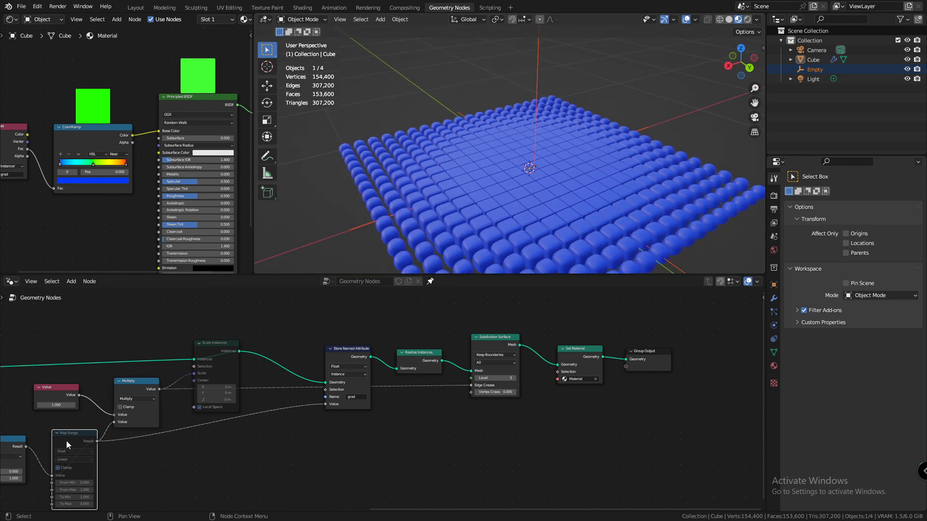
key(m)
scroll(557, 194, up, 1)
scroll(556, 188, up, 3)
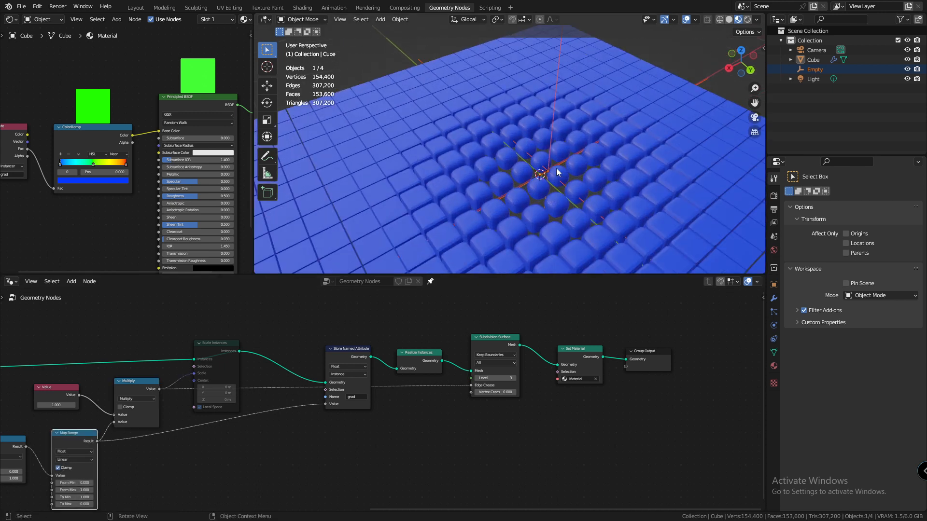
click(553, 134)
key(g)
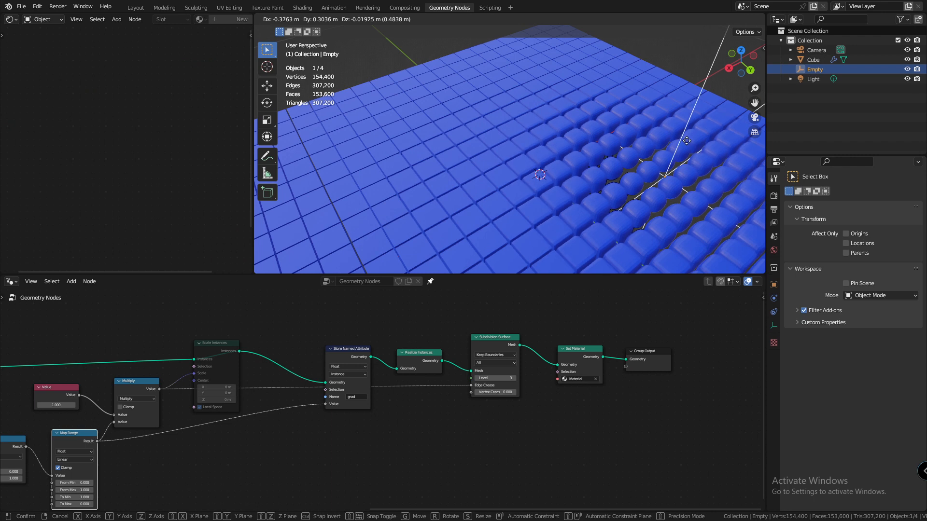